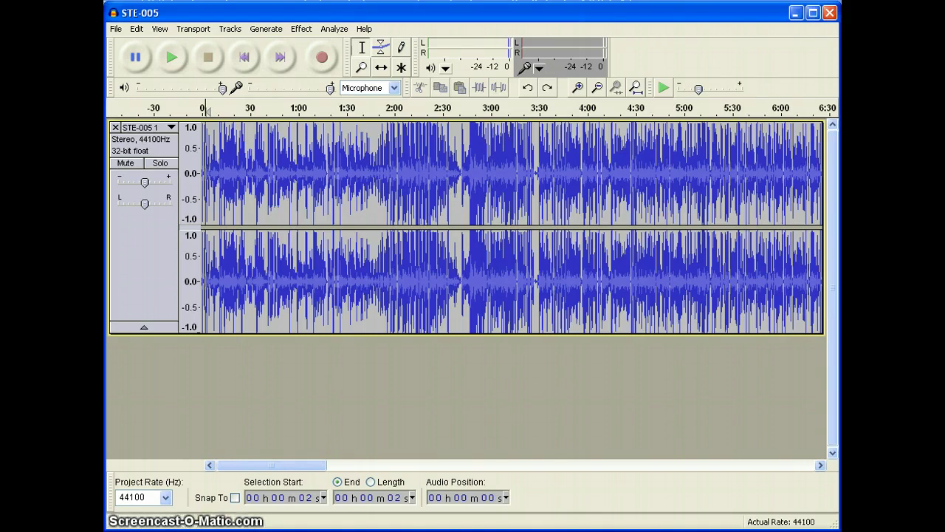
pyautogui.click(115, 29)
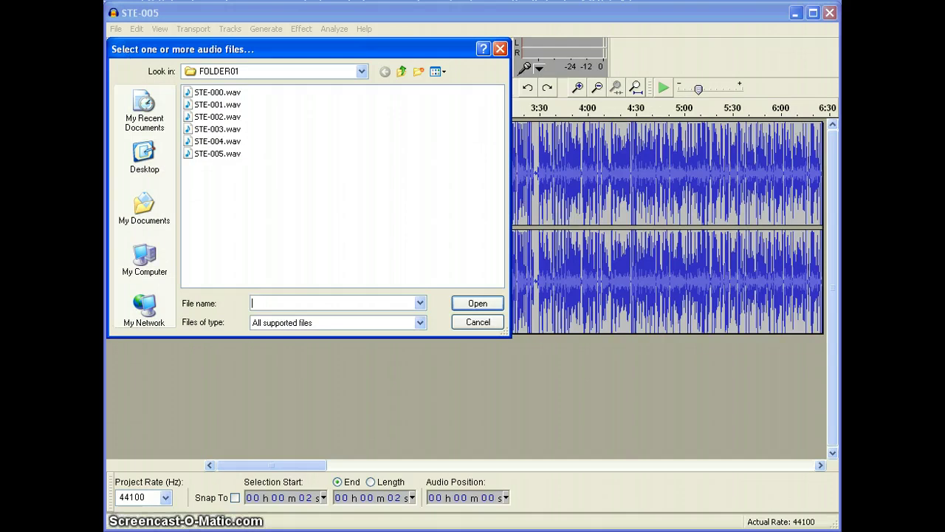
pyautogui.click(216, 153)
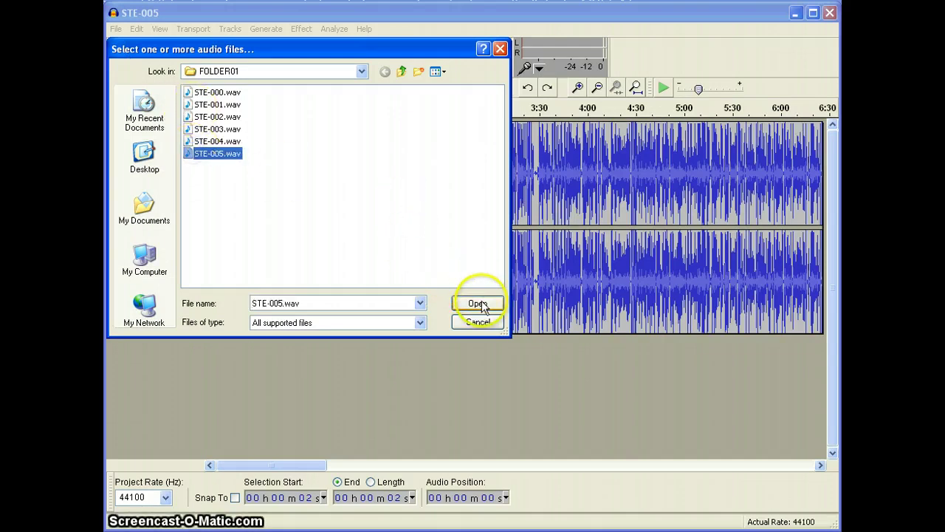
pyautogui.click(500, 49)
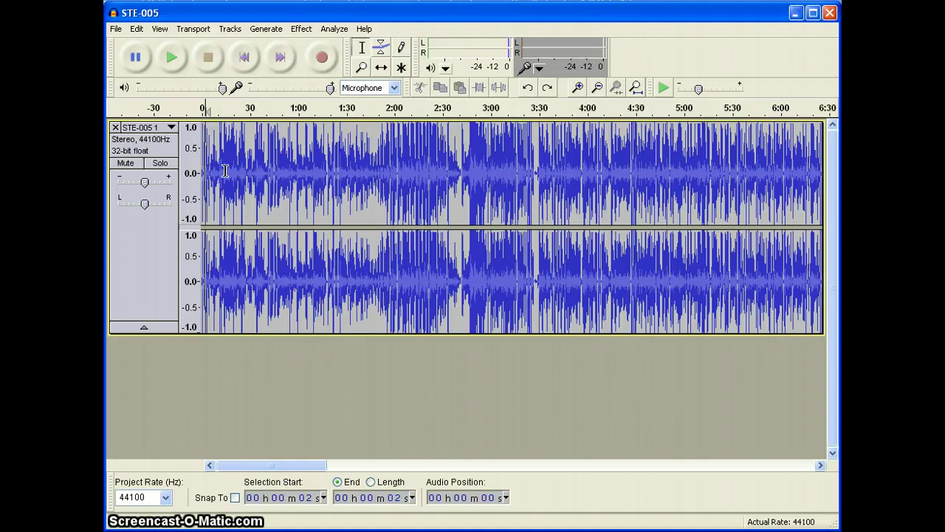
# Step: Play the opening seconds of the STE-005 recording and stop playback
pyautogui.click(172, 57)
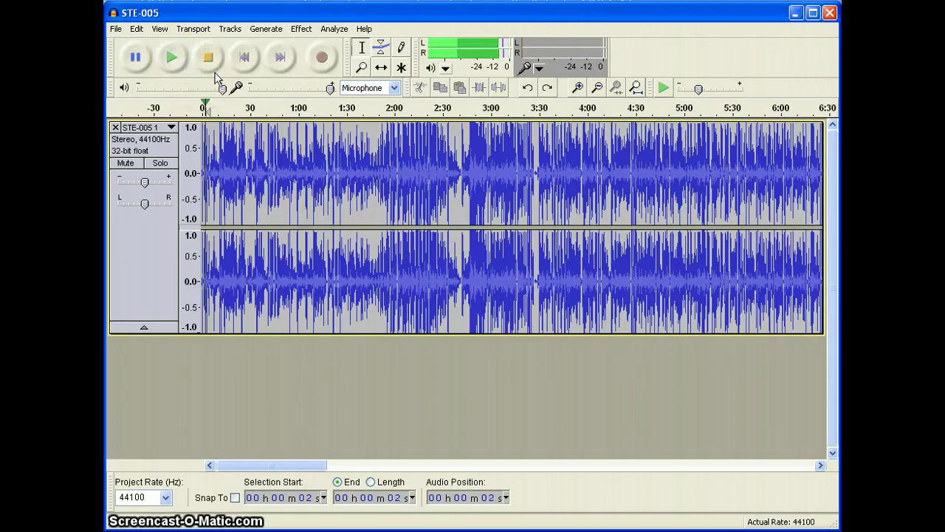
pyautogui.click(184, 72)
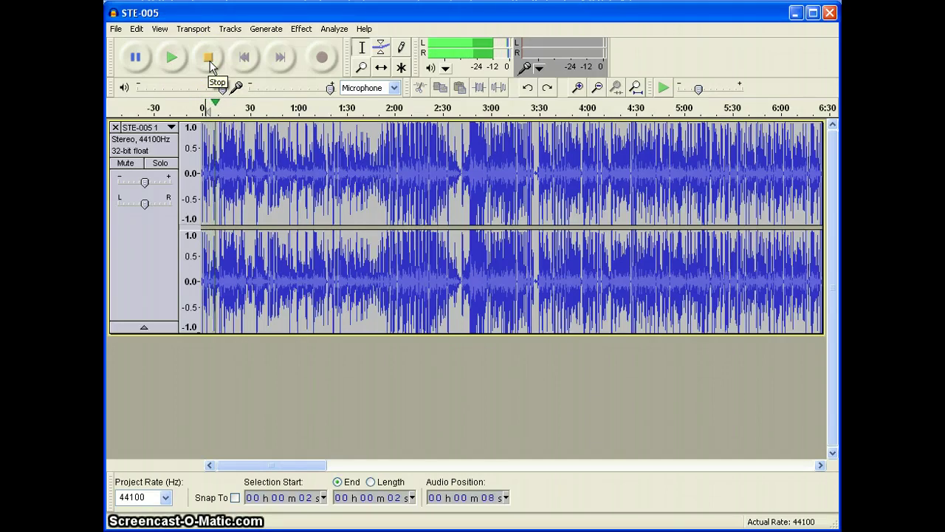
pyautogui.click(209, 59)
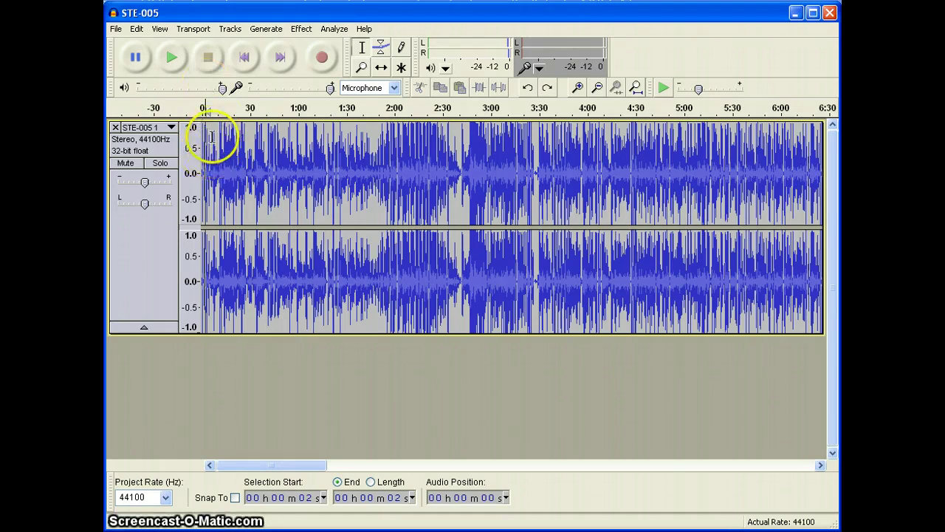
# Step: Cut the first 10 seconds of the recording and play back its new opening
pyautogui.moveTo(211, 137); pyautogui.dragTo(198, 153)
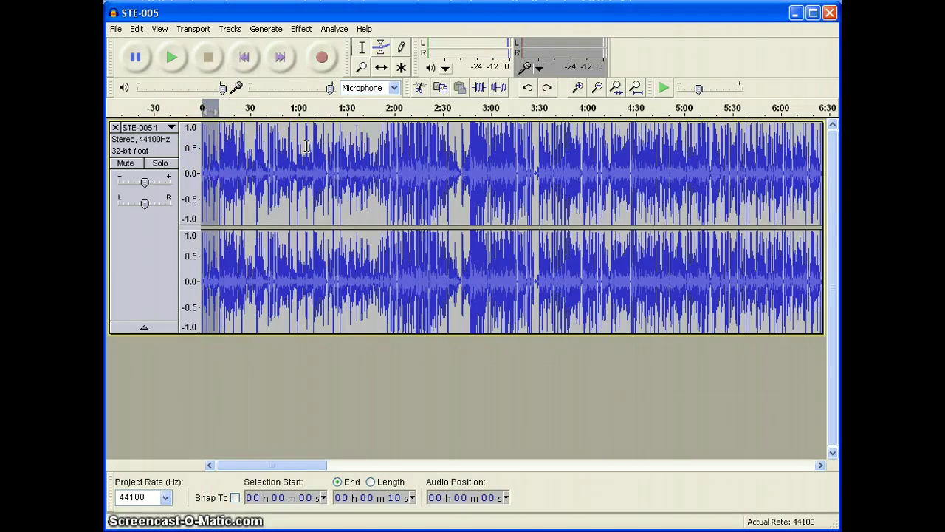
pyautogui.click(141, 30)
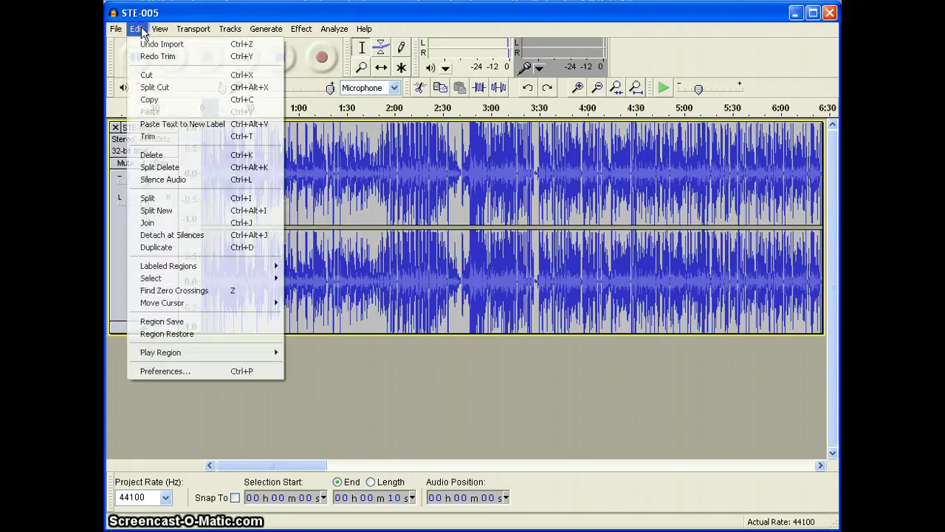
pyautogui.click(159, 76)
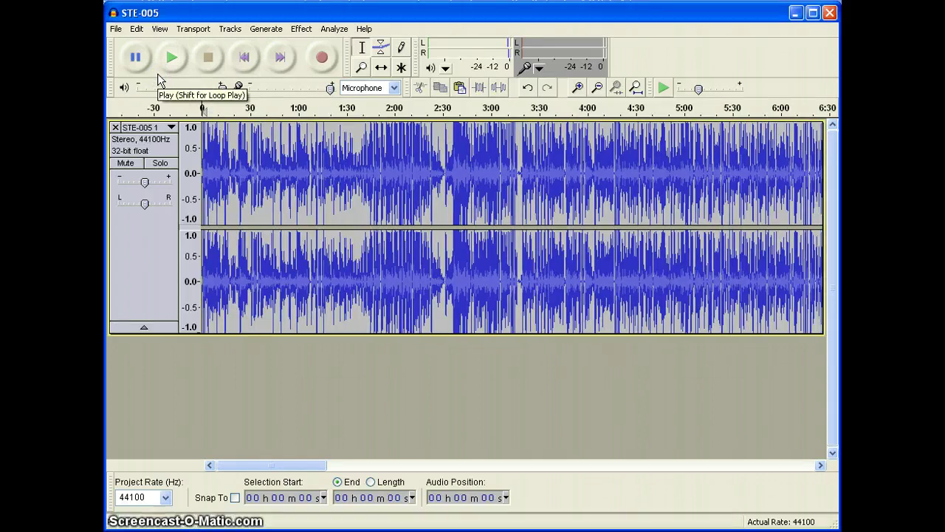
pyautogui.click(168, 59)
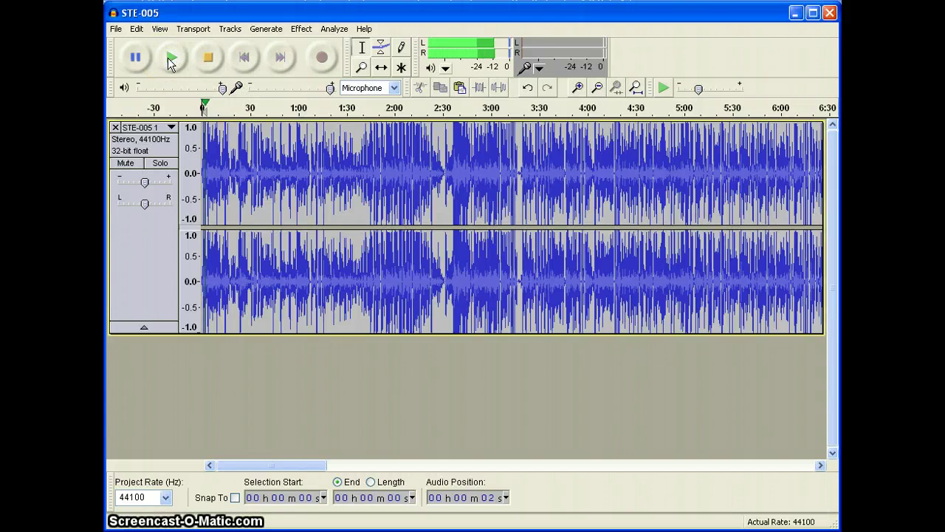
pyautogui.click(208, 61)
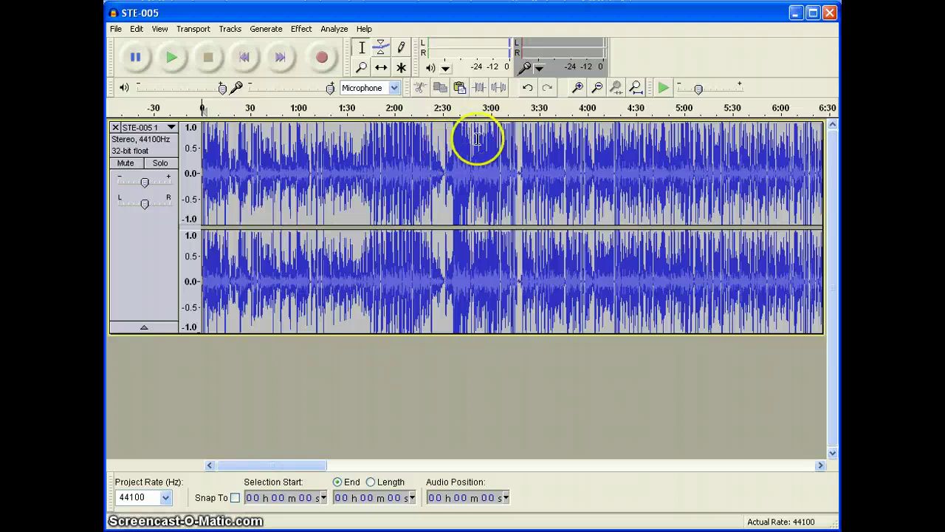
# Step: Select the audio between about 14 and 16 seconds and play only that passage
pyautogui.click(157, 30)
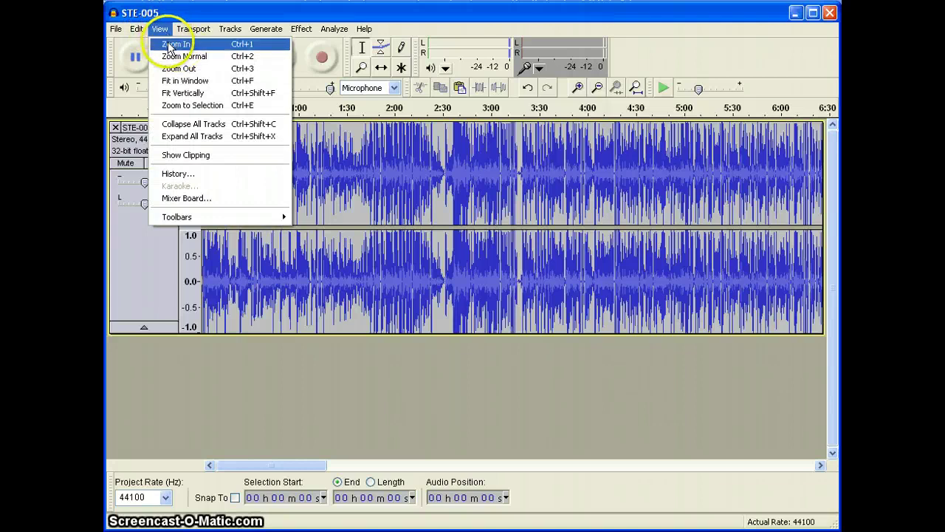
pyautogui.click(168, 43)
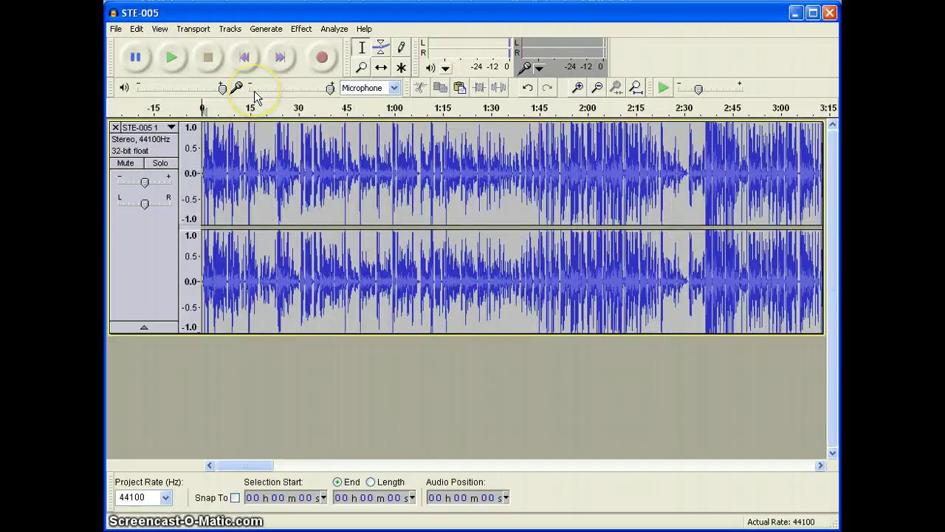
pyautogui.click(159, 29)
pyautogui.click(168, 43)
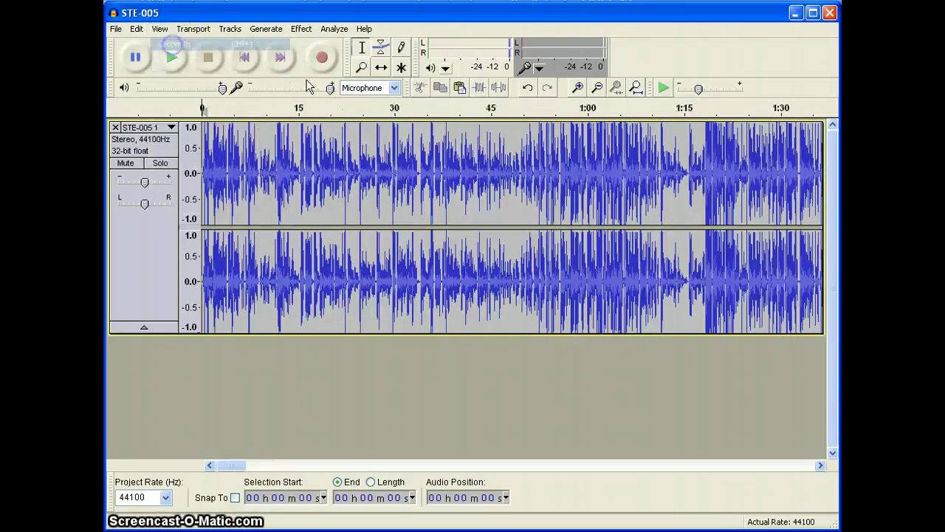
pyautogui.click(159, 29)
pyautogui.click(168, 42)
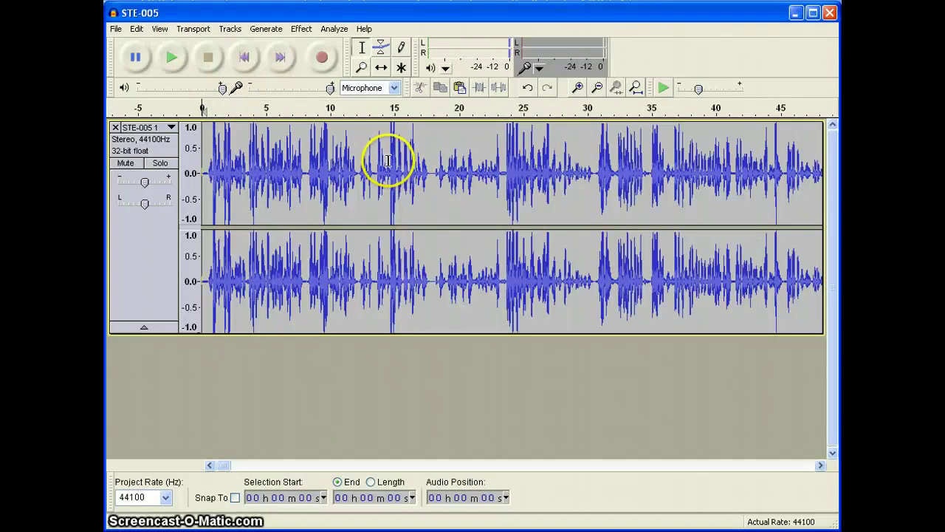
pyautogui.moveTo(389, 161); pyautogui.dragTo(416, 165)
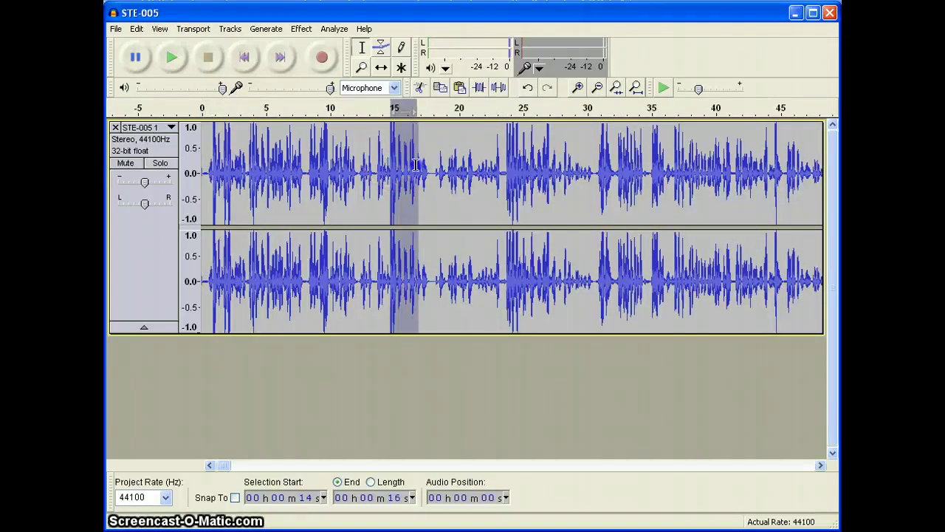
pyautogui.click(173, 58)
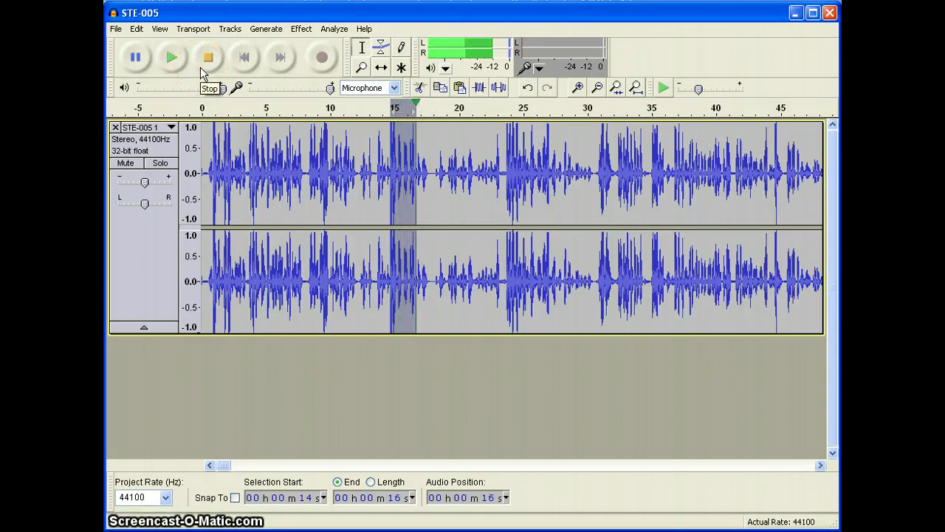
pyautogui.click(146, 62)
pyautogui.click(171, 59)
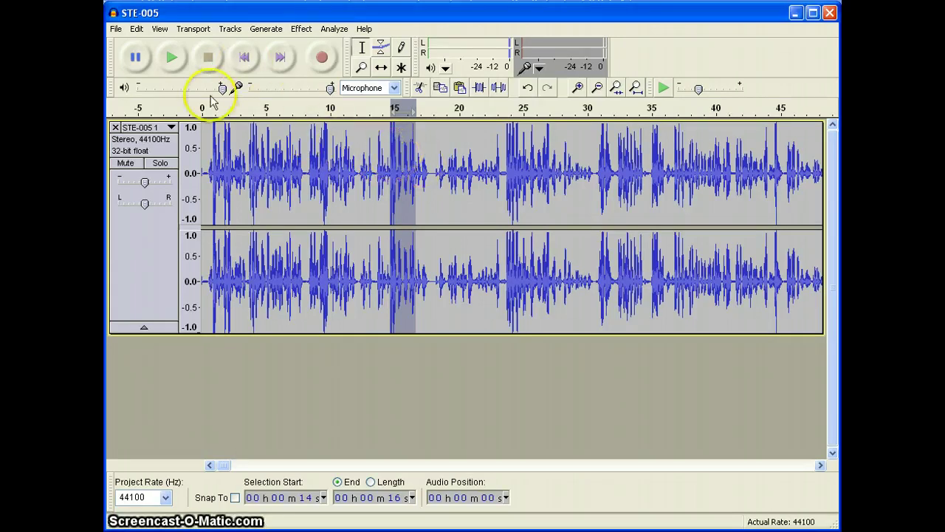
pyautogui.click(137, 29)
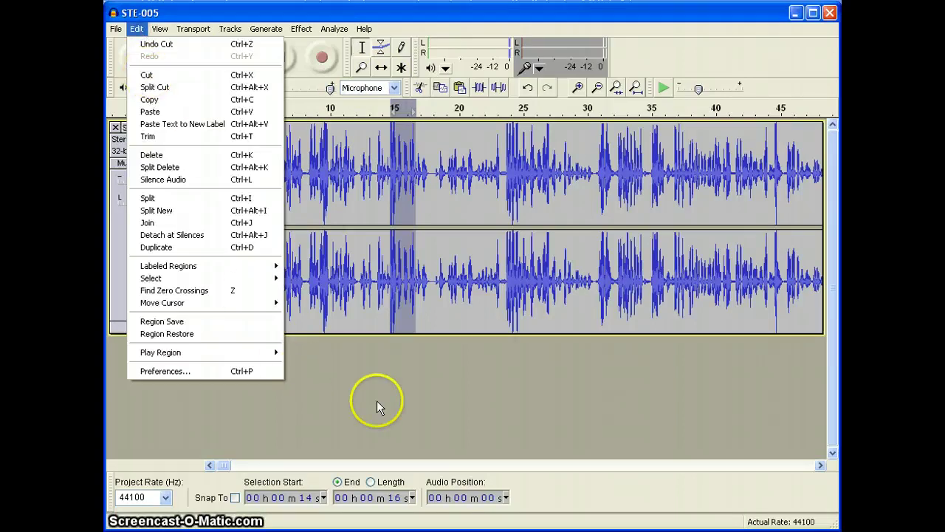
pyautogui.click(388, 404)
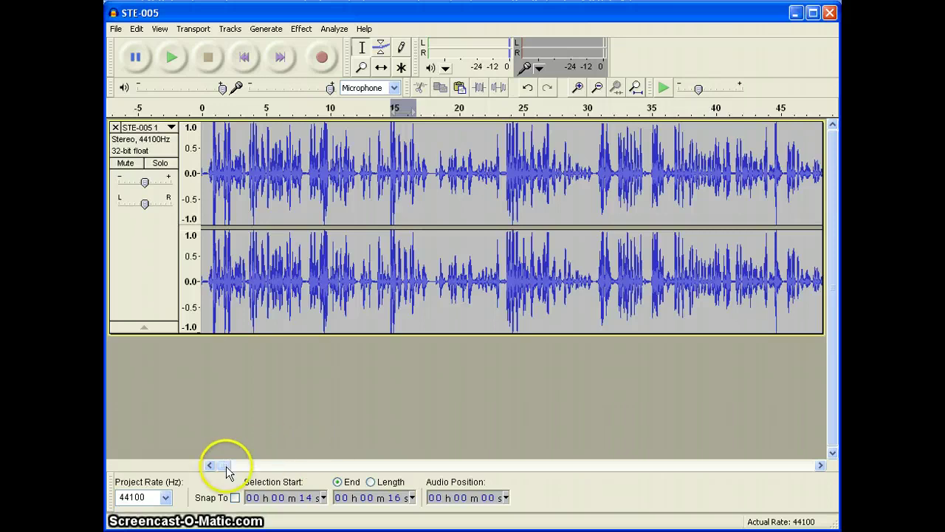
# Step: Play the closing part of the recording from about 32:58 and stop playback
pyautogui.moveTo(226, 467); pyautogui.dragTo(664, 477)
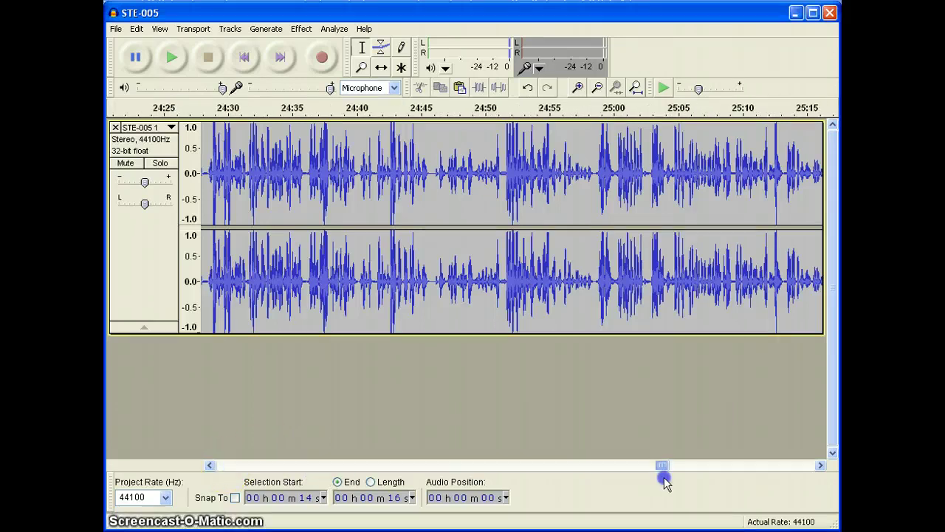
pyautogui.click(667, 467)
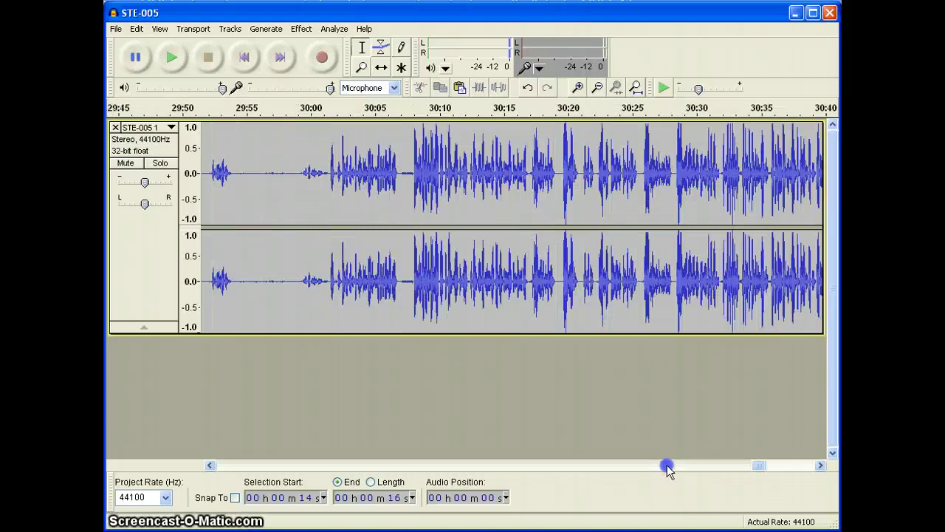
pyautogui.moveTo(755, 466); pyautogui.dragTo(815, 465)
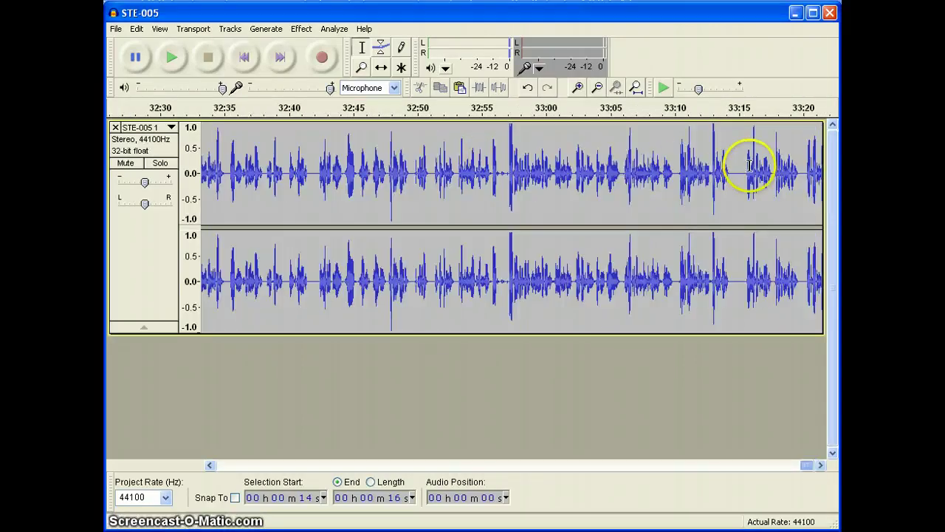
pyautogui.click(531, 174)
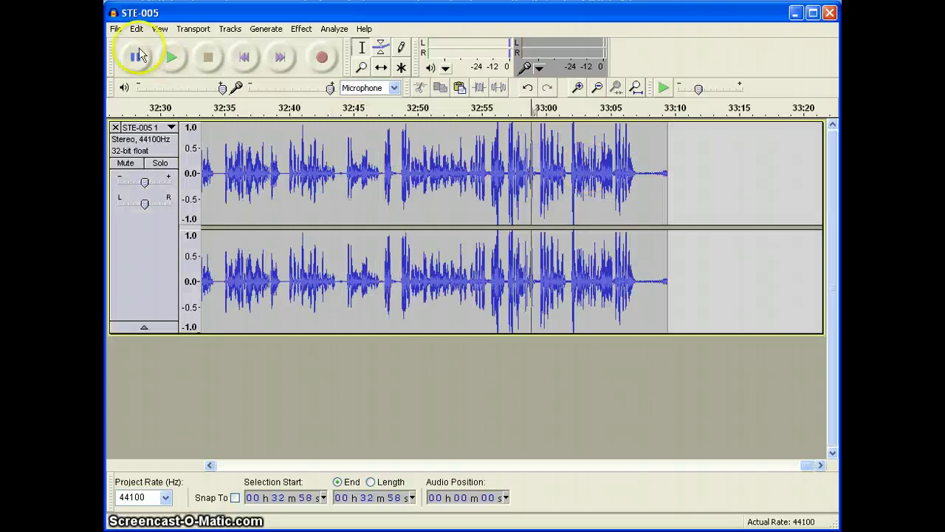
pyautogui.click(168, 58)
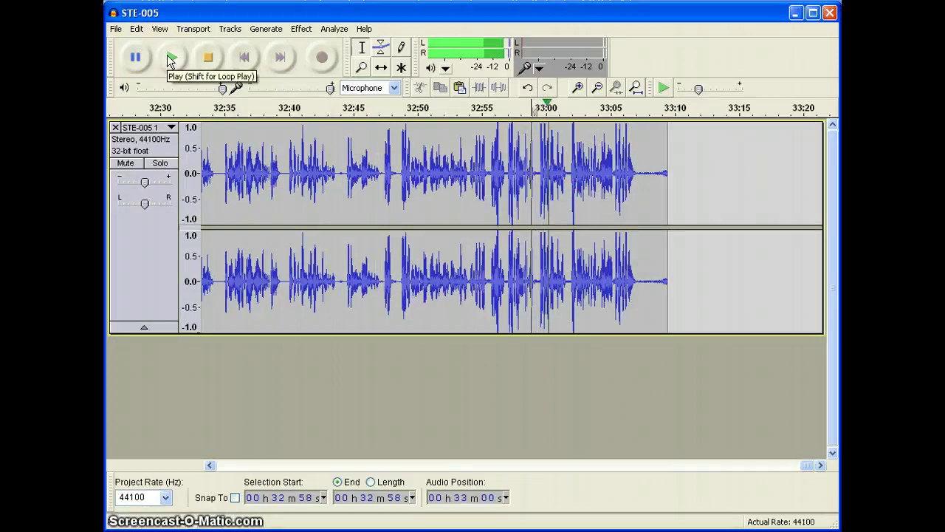
pyautogui.click(208, 57)
# Step: Select the quiet tail of the recording from about 33:06 to 33:10, and undo the last cut
pyautogui.click(620, 161)
pyautogui.moveTo(633, 166); pyautogui.dragTo(681, 174)
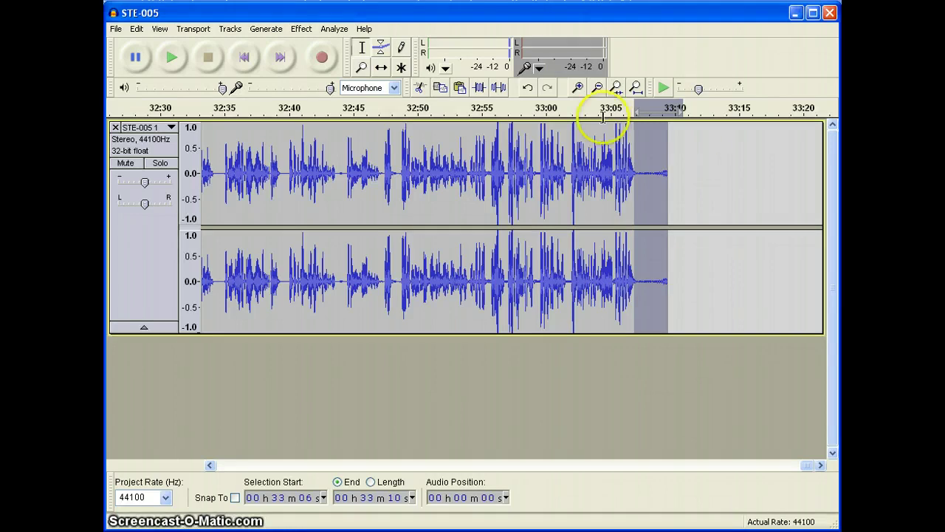
pyautogui.click(137, 29)
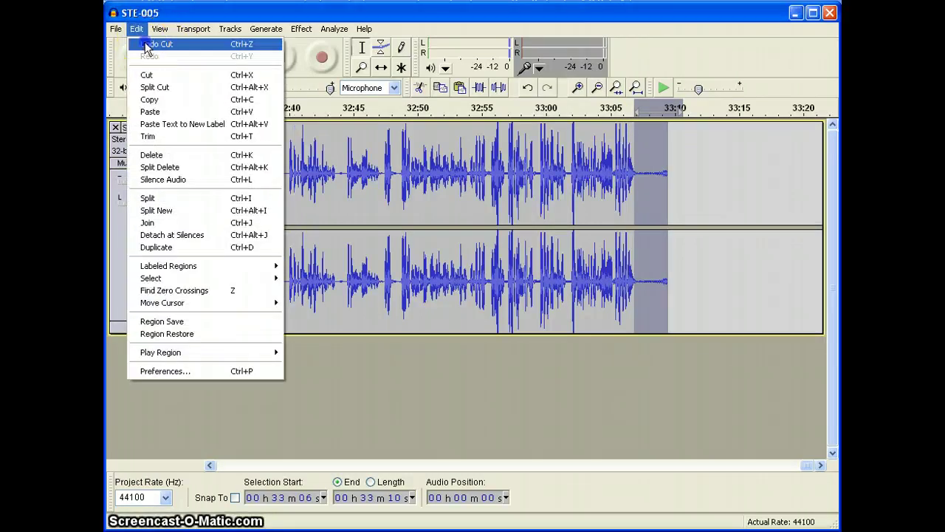
pyautogui.click(147, 47)
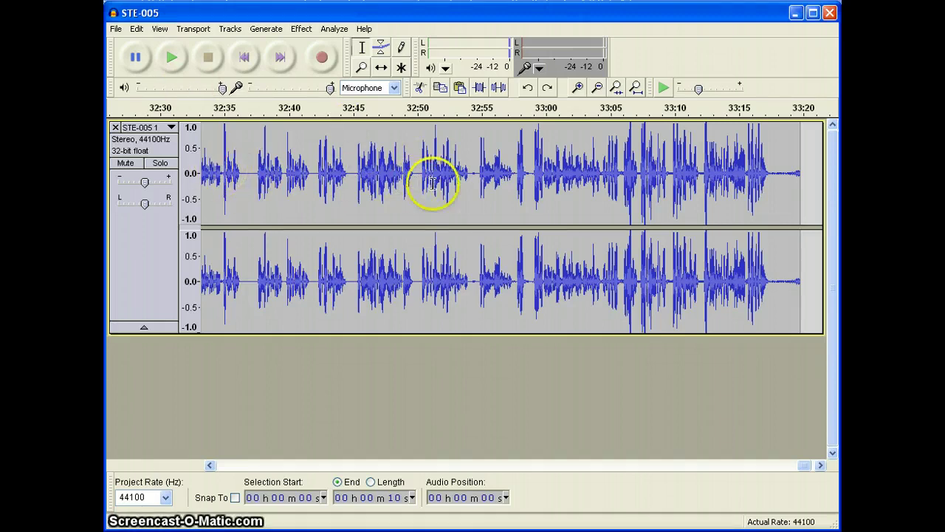
pyautogui.click(301, 29)
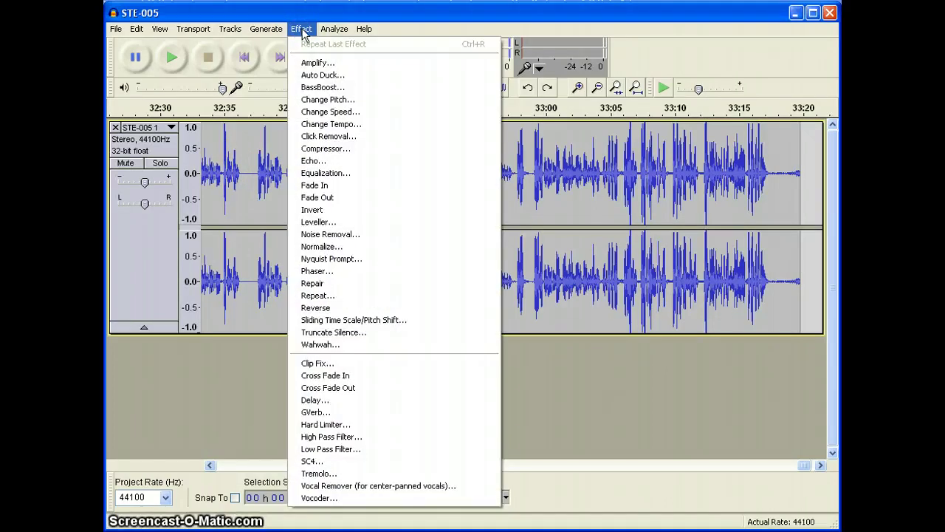
pyautogui.click(311, 63)
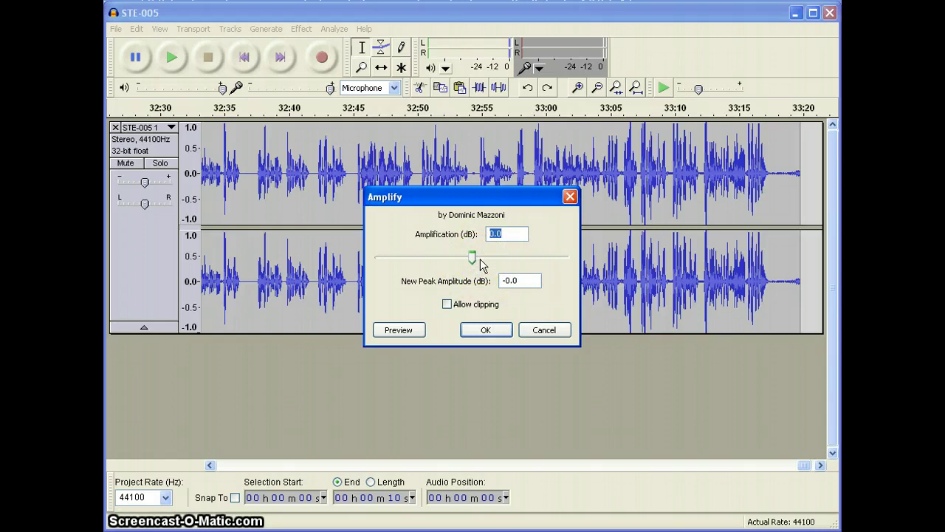
pyautogui.click(543, 329)
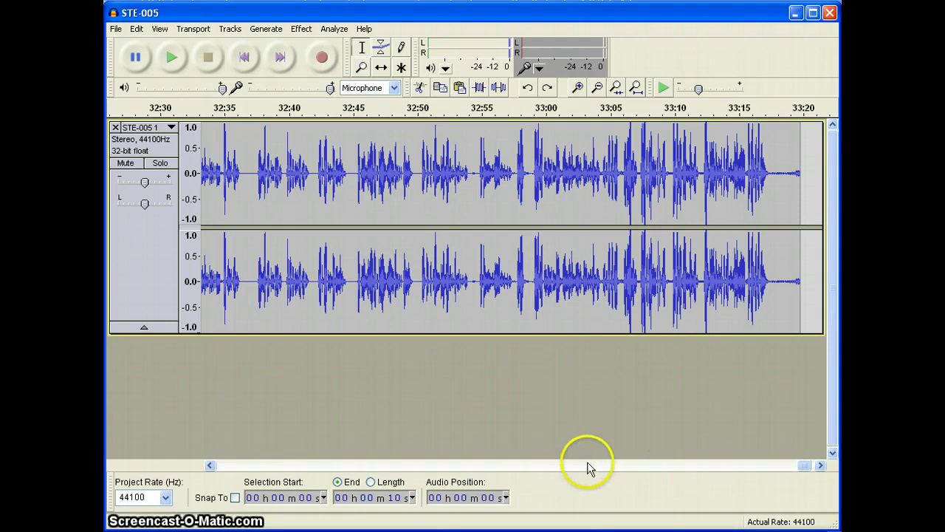
# Step: Set up an MP3 export of the recording named toxic_week6 in the RanchoVista folder, and cancel it at the metadata entry
pyautogui.click(116, 29)
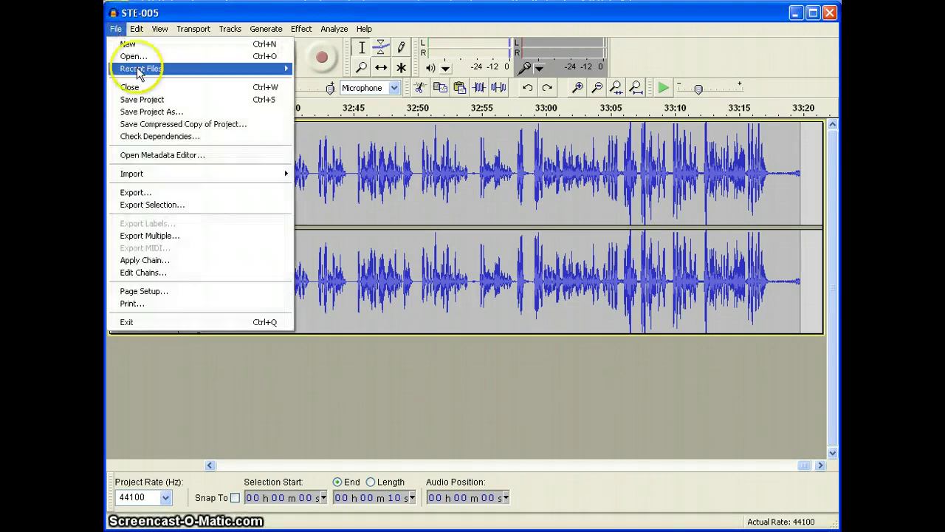
pyautogui.click(141, 195)
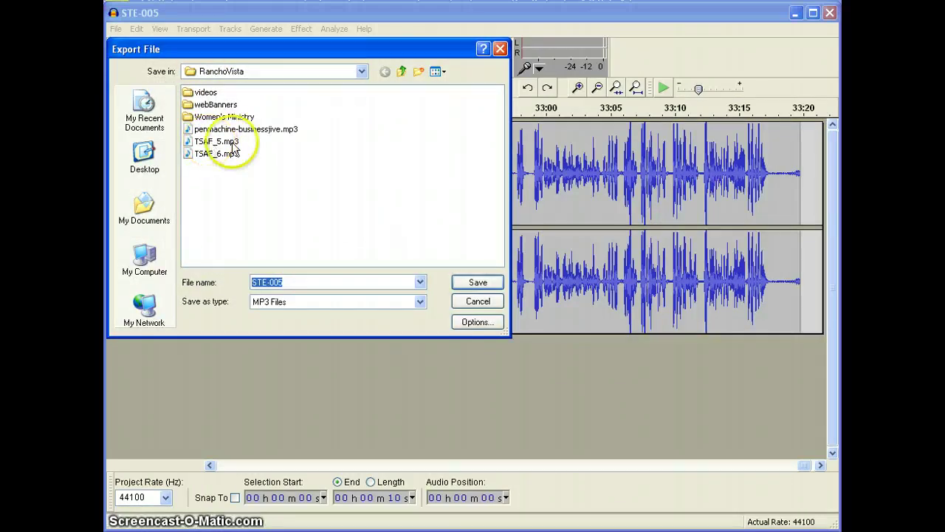
pyautogui.click(286, 282)
pyautogui.moveTo(286, 281); pyautogui.dragTo(252, 282)
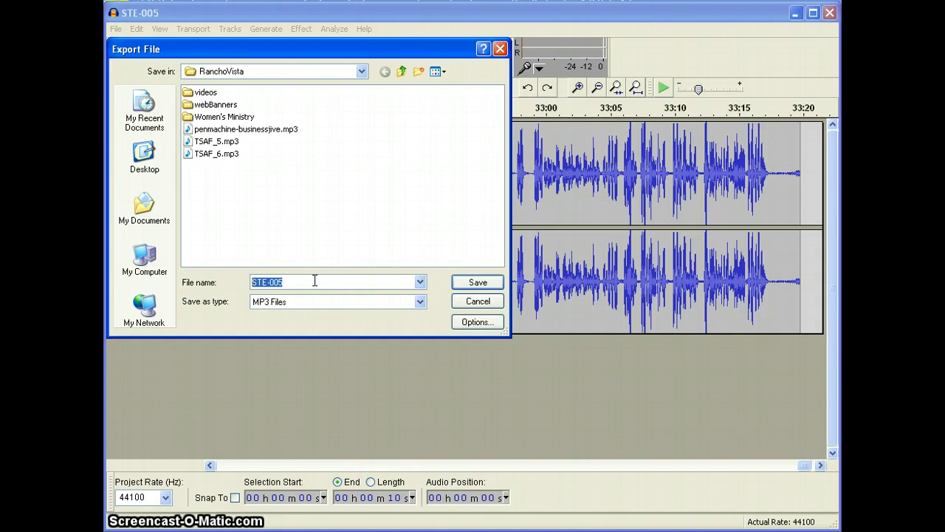
pyautogui.write('to')
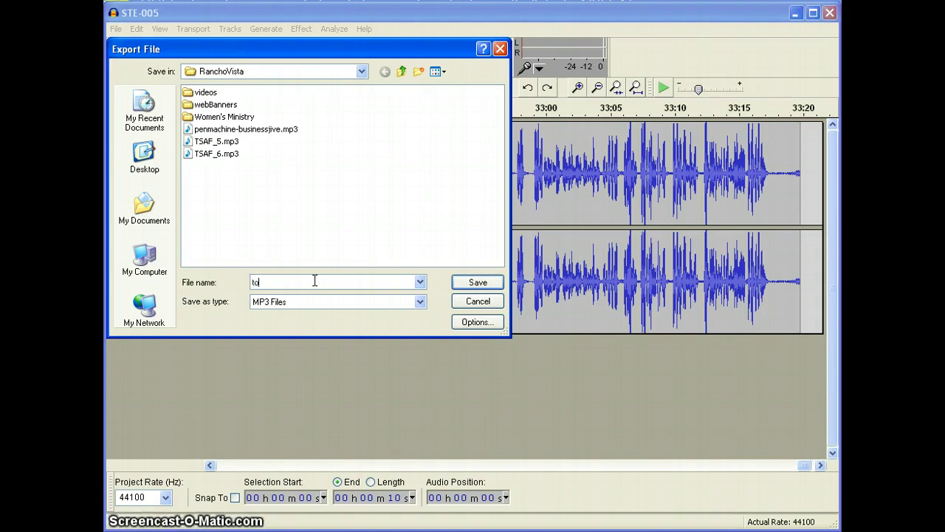
pyautogui.write('xic')
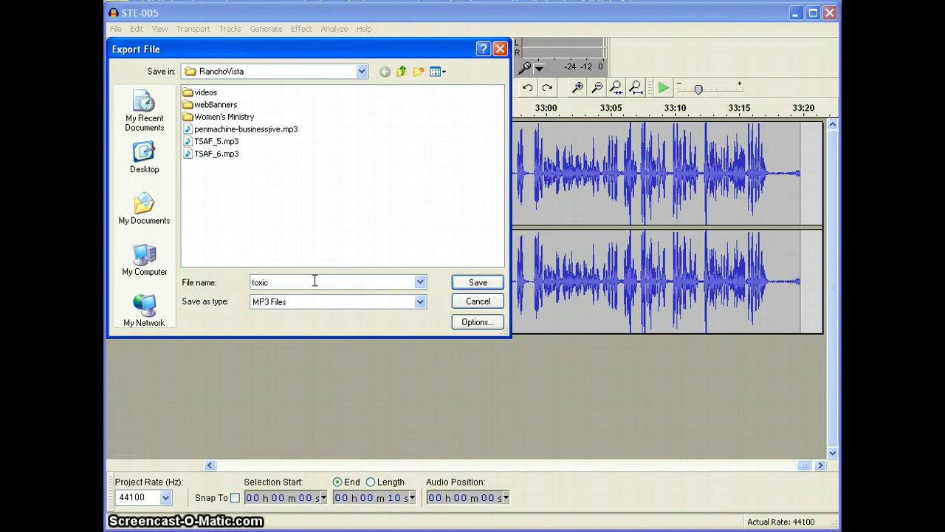
pyautogui.write('_w')
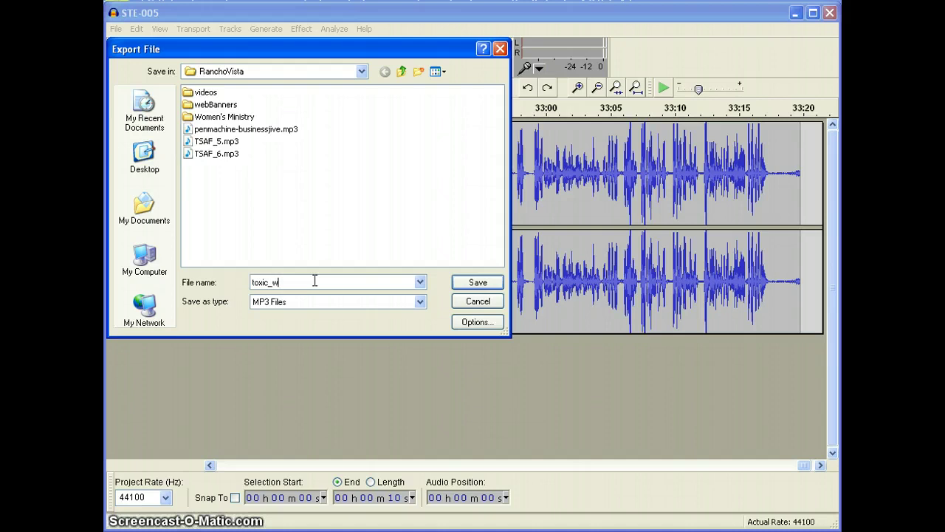
pyautogui.write('eek6')
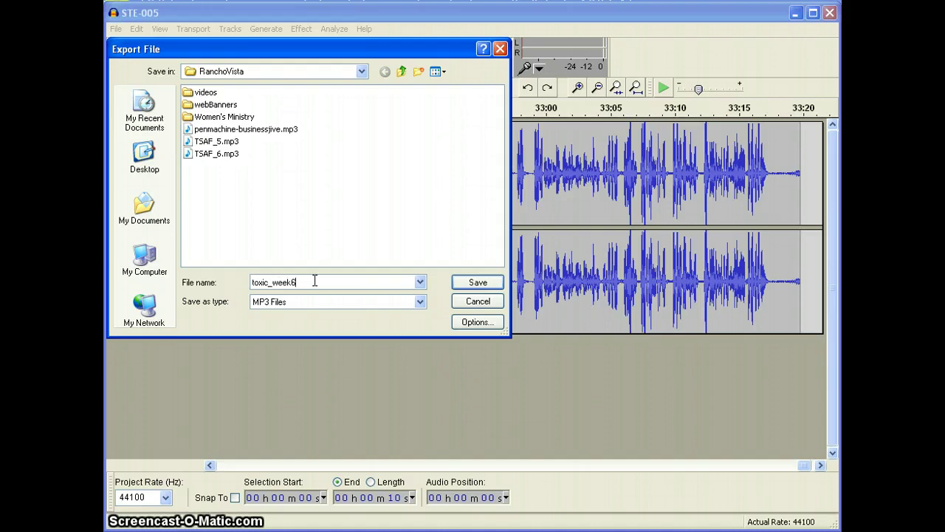
pyautogui.click(476, 281)
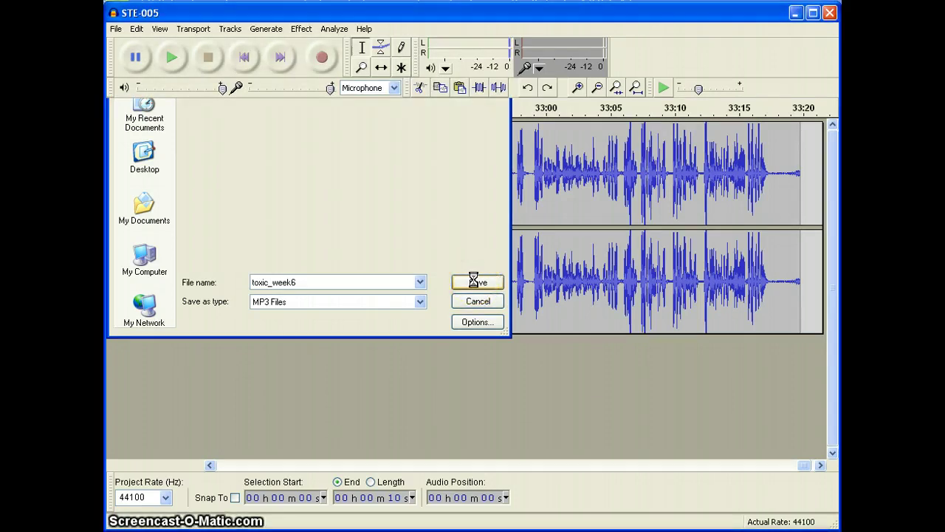
pyautogui.click(358, 197)
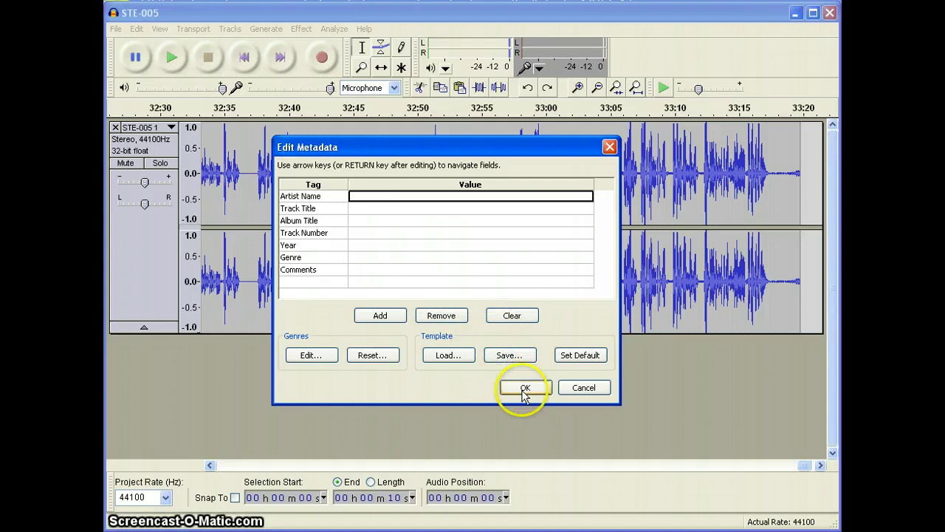
pyautogui.click(586, 389)
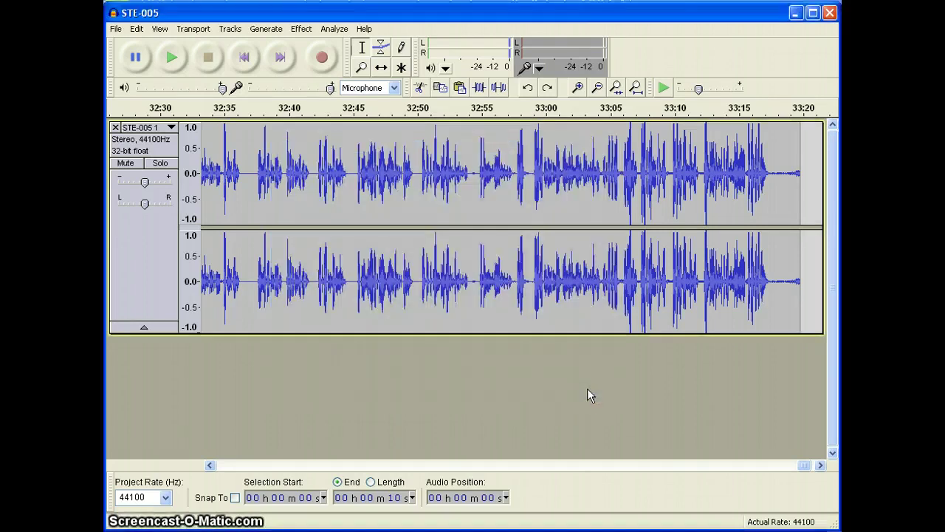